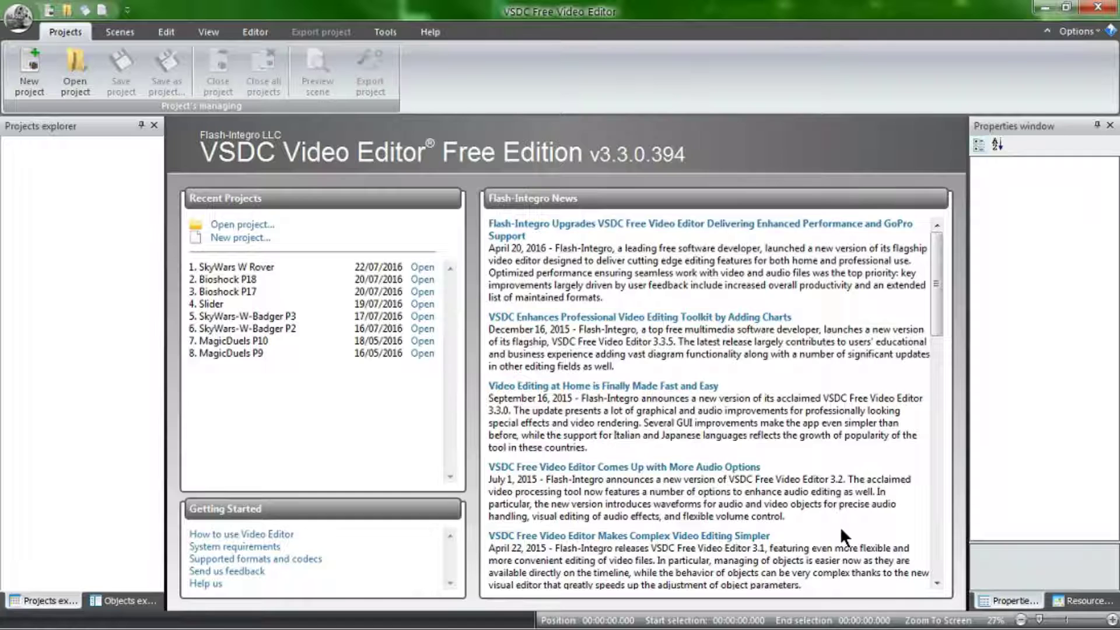
Bring the OBS Studio window to the front.
{"action": "key", "text": "alt+Tab"}
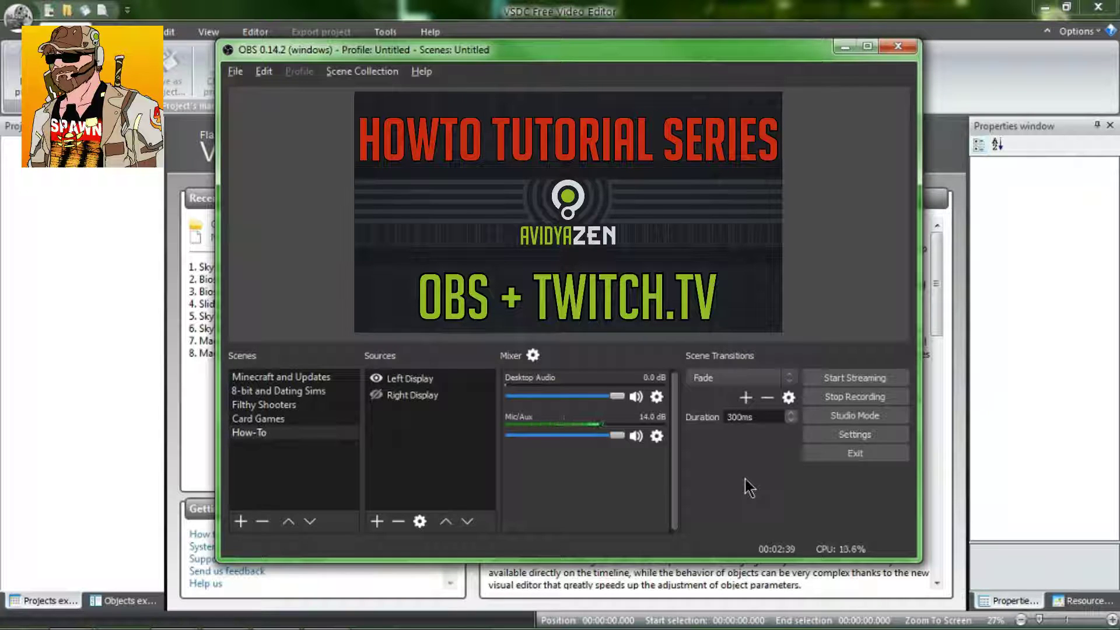
Open the OBS settings and go to the Output page.
{"action": "left_click", "coordinate": [839, 436]}
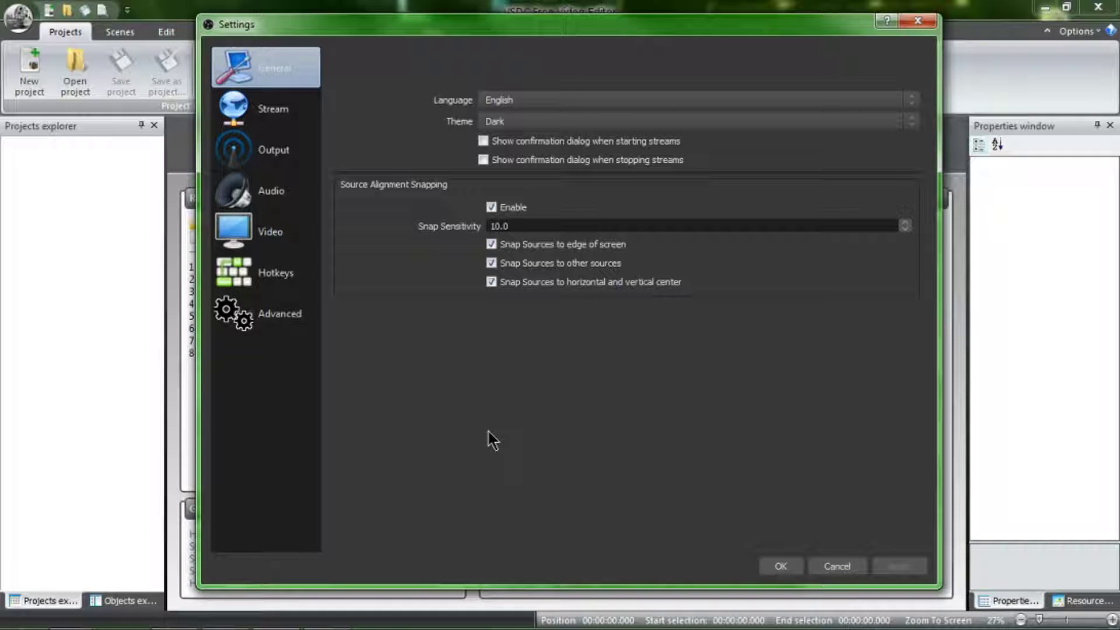
{"action": "left_click", "coordinate": [295, 171]}
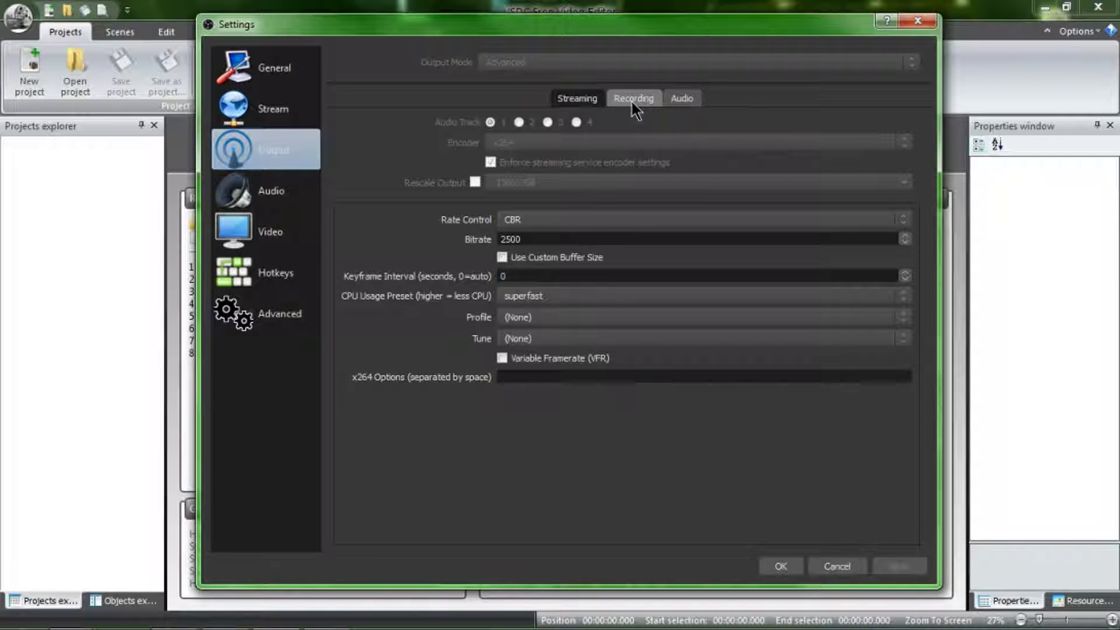
{"action": "left_click", "coordinate": [285, 60]}
{"action": "left_click", "coordinate": [285, 147]}
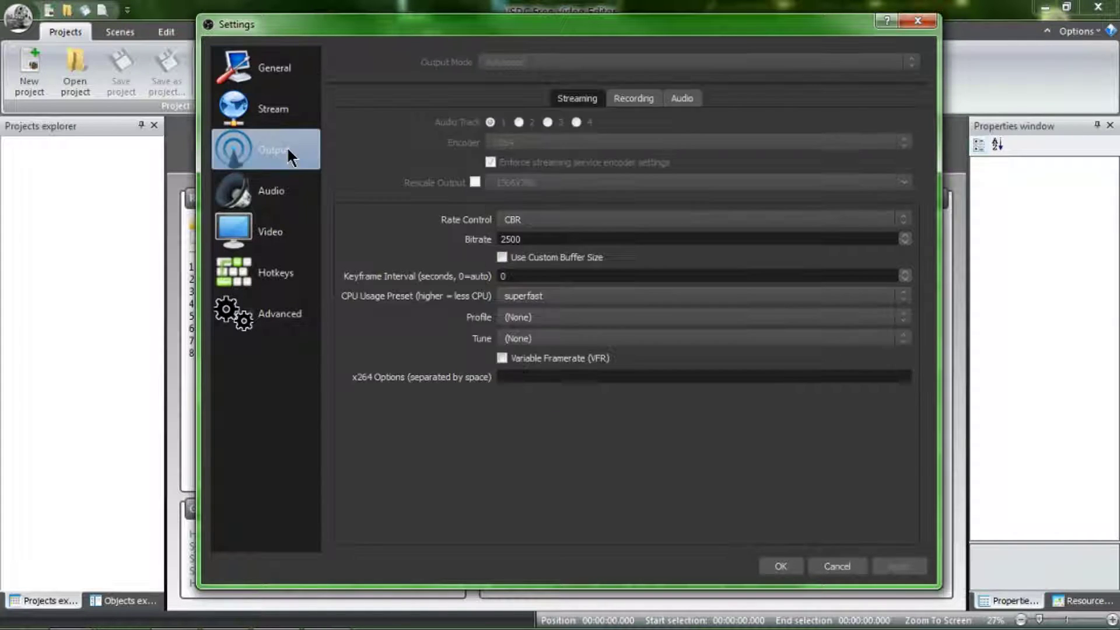
Compare the Streaming and Recording output tabs, toggling Audio Track 2 off and back on.
{"action": "left_click", "coordinate": [638, 101]}
{"action": "left_click", "coordinate": [596, 99]}
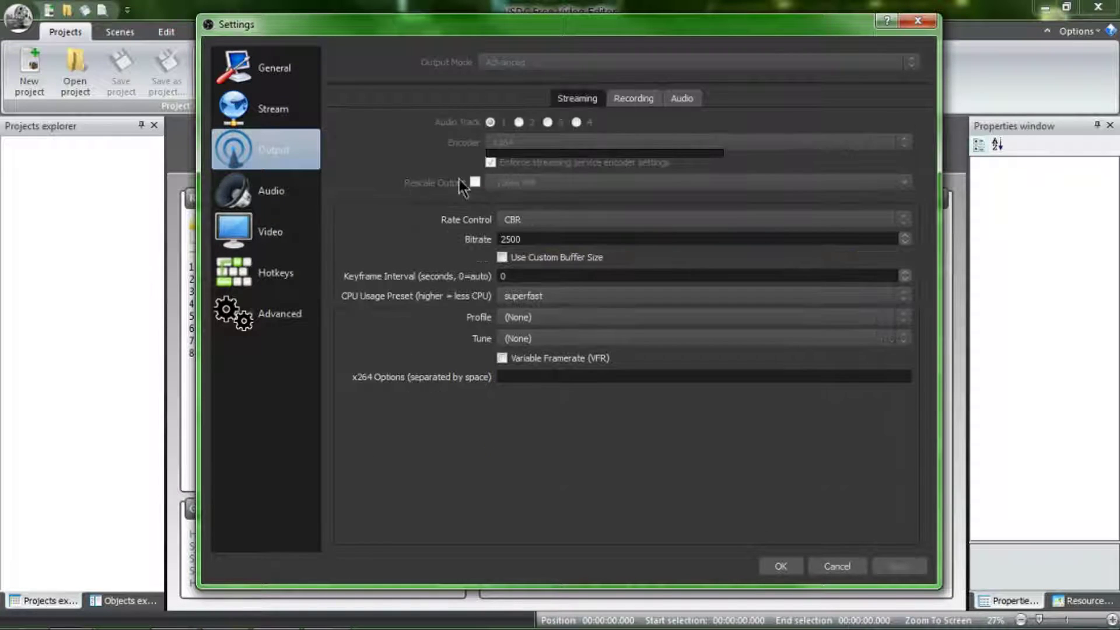
{"action": "left_click", "coordinate": [631, 104]}
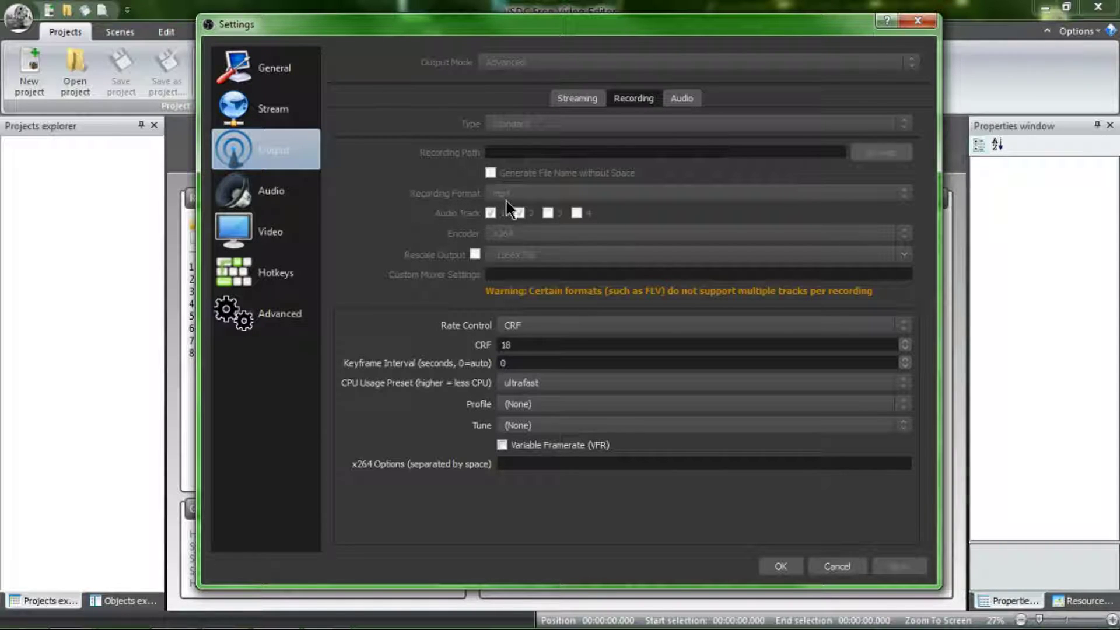
{"action": "left_click", "coordinate": [520, 213]}
{"action": "left_click", "coordinate": [518, 213]}
Cancel the OBS settings without saving and select the Right Display source.
{"action": "left_click", "coordinate": [831, 563]}
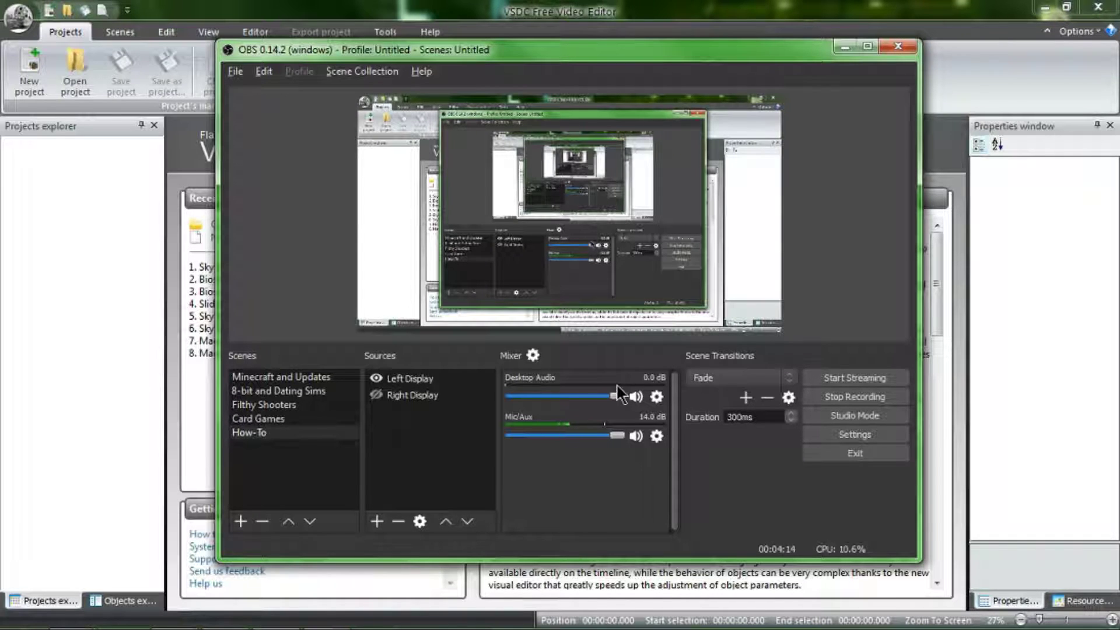
{"action": "left_click", "coordinate": [475, 393]}
Bring VSDC back to the front and start a new project.
{"action": "left_click", "coordinate": [777, 12]}
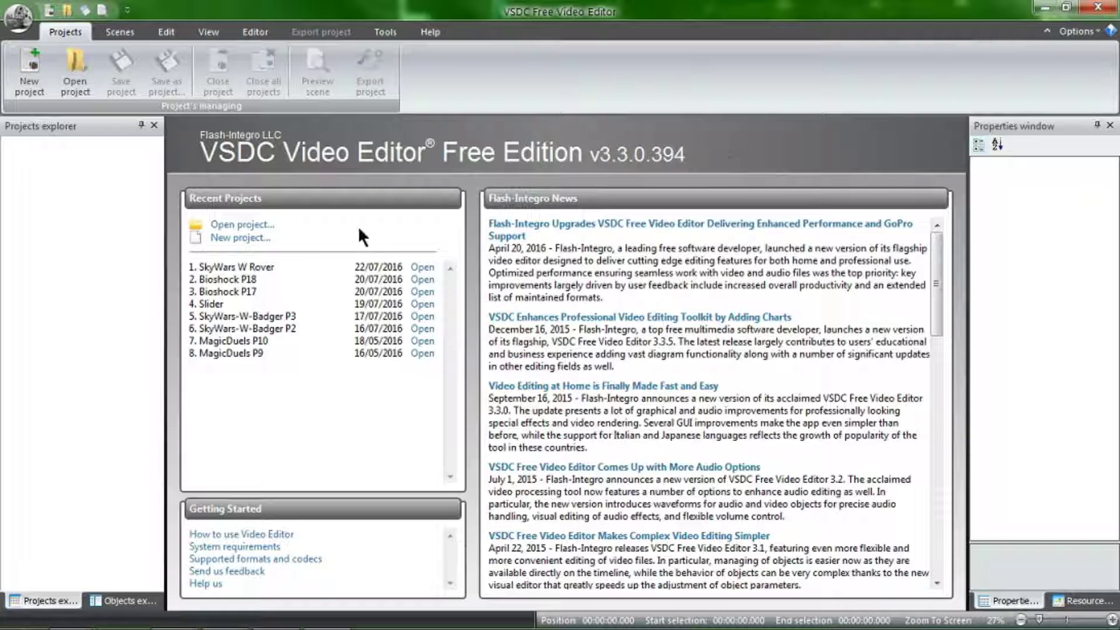
{"action": "left_click", "coordinate": [257, 239]}
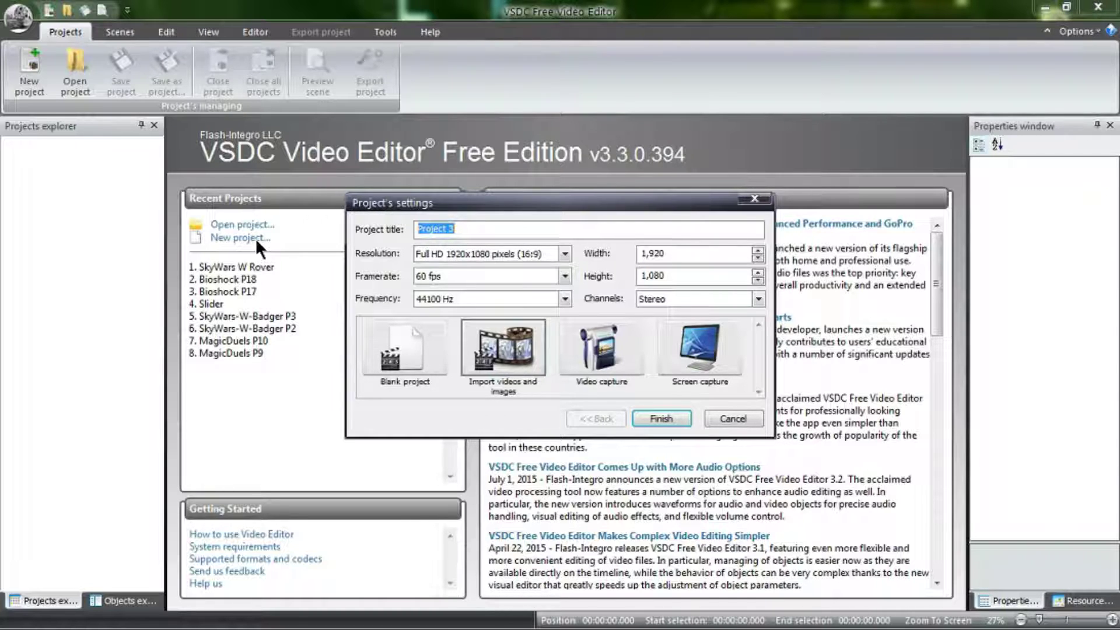
Title the project 'SkyWars W Rover', keeping Full HD 1920x1080 resolution and 60 fps.
{"action": "type", "text": "SkyWars W Rover"}
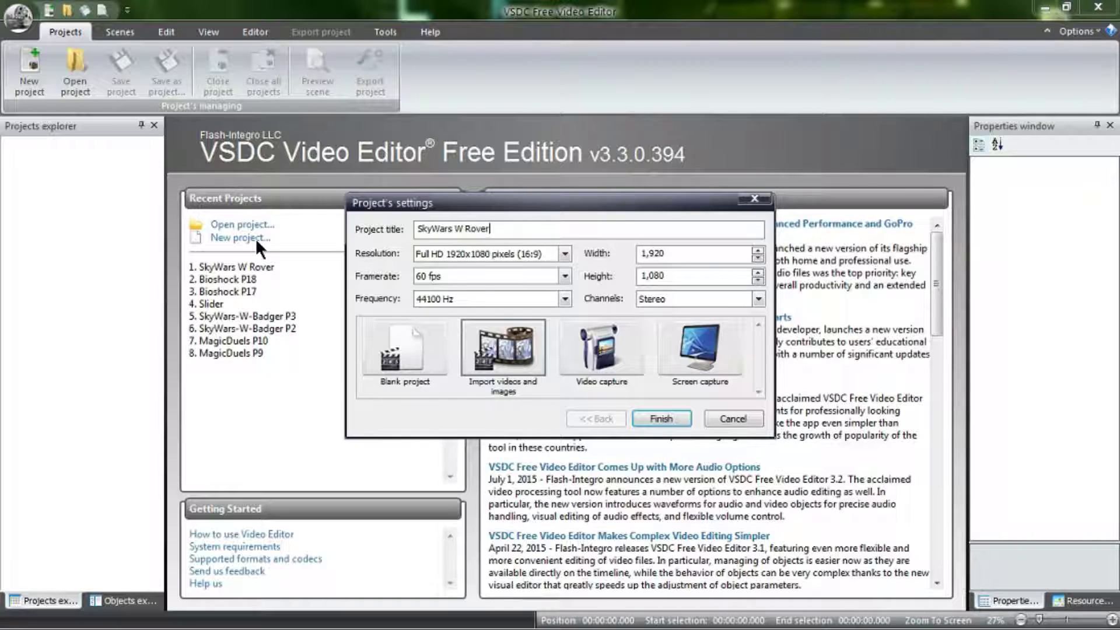
{"action": "left_click", "coordinate": [564, 254]}
{"action": "left_click", "coordinate": [559, 269]}
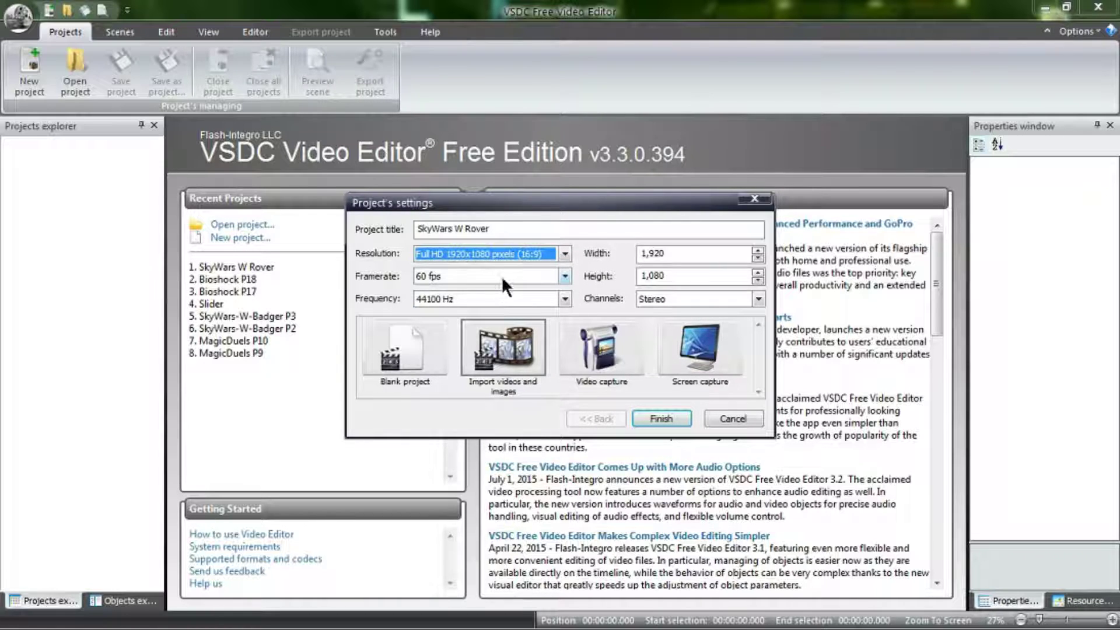
{"action": "left_click", "coordinate": [564, 276]}
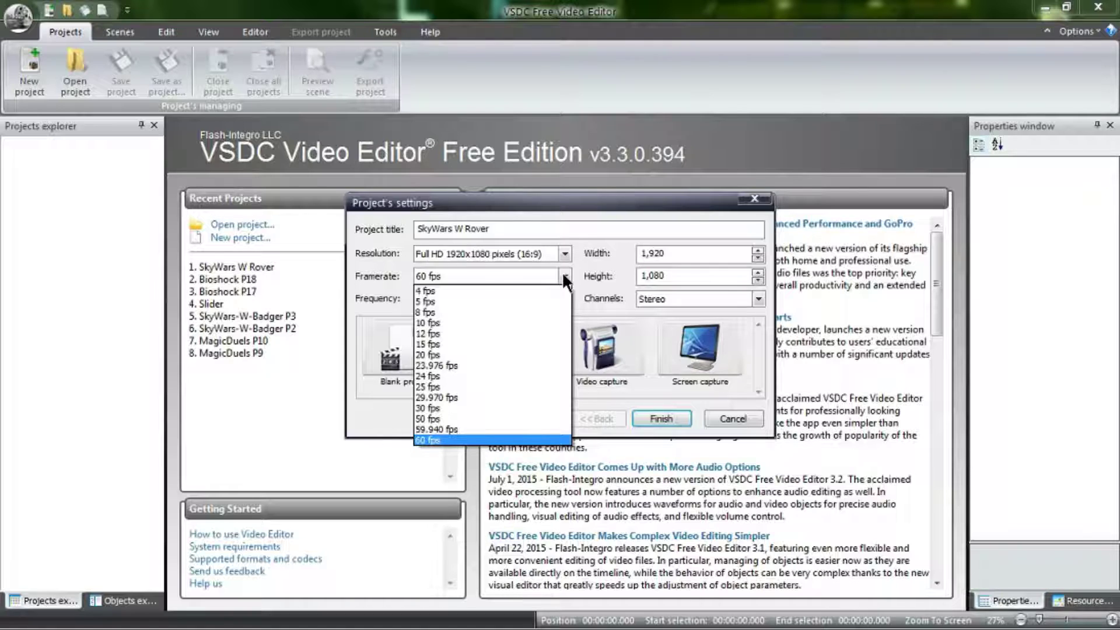
{"action": "left_click", "coordinate": [562, 271]}
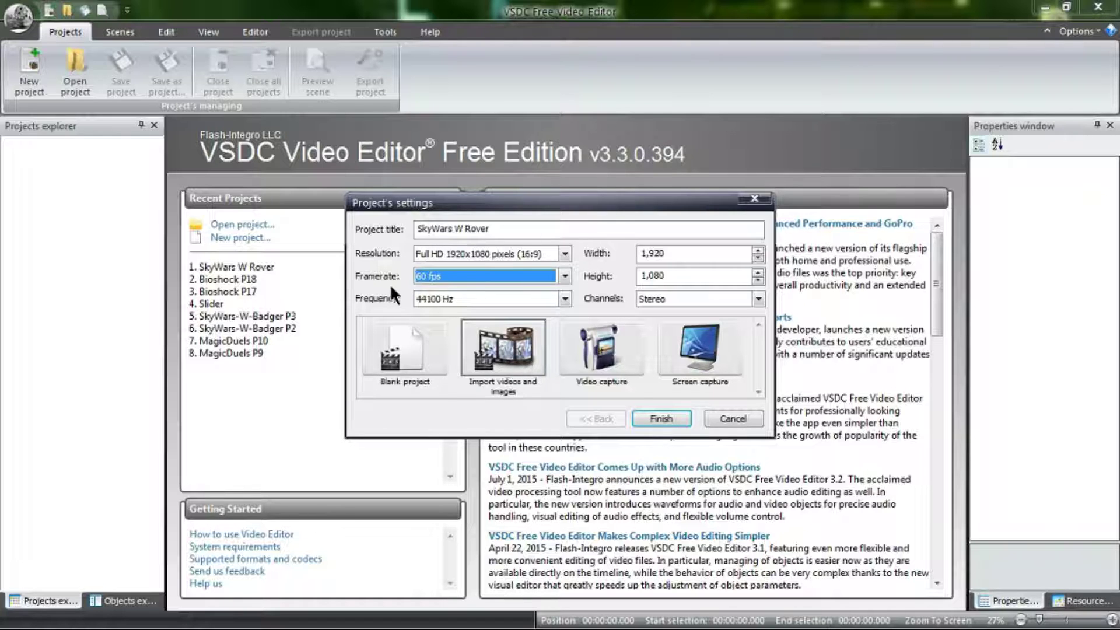
Create the project, then preview the Chess 16x16 and Dashes 32x32 Fade transitions.
{"action": "left_click", "coordinate": [663, 416]}
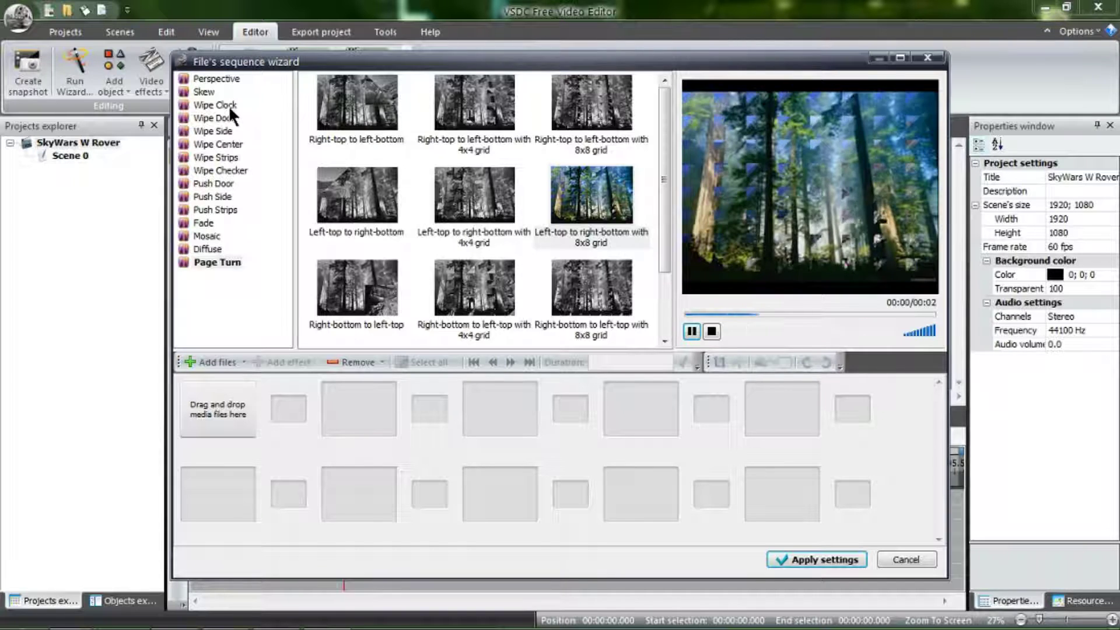
{"action": "left_click", "coordinate": [198, 221]}
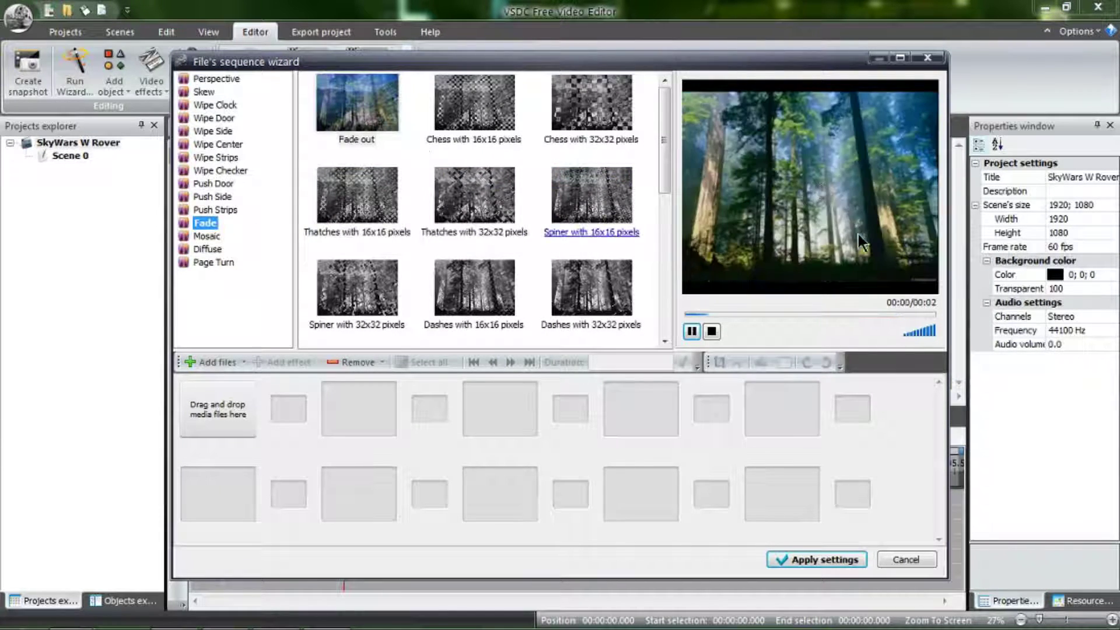
{"action": "left_click", "coordinate": [474, 123]}
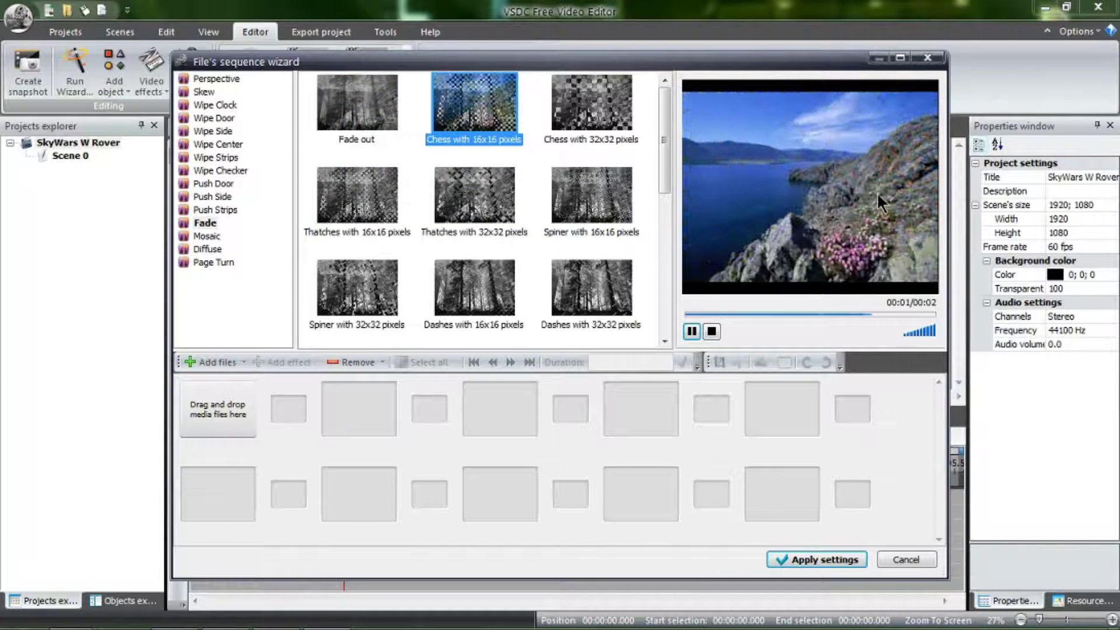
{"action": "left_click", "coordinate": [591, 288]}
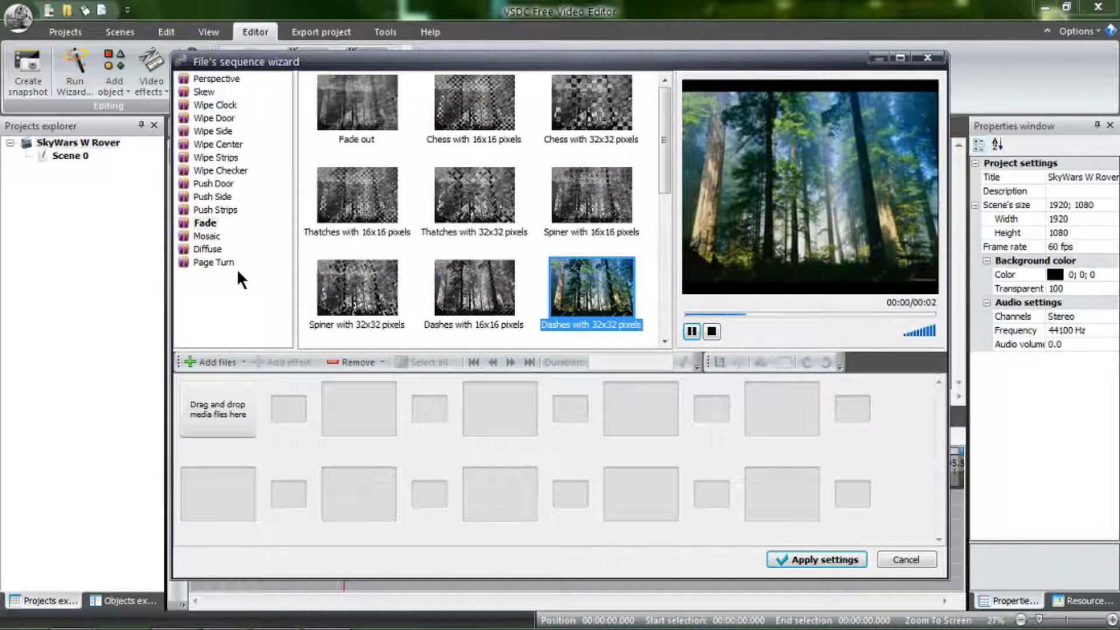
Close the sequence wizard and save the project as SkyWars W Rover.
{"action": "left_click", "coordinate": [905, 560]}
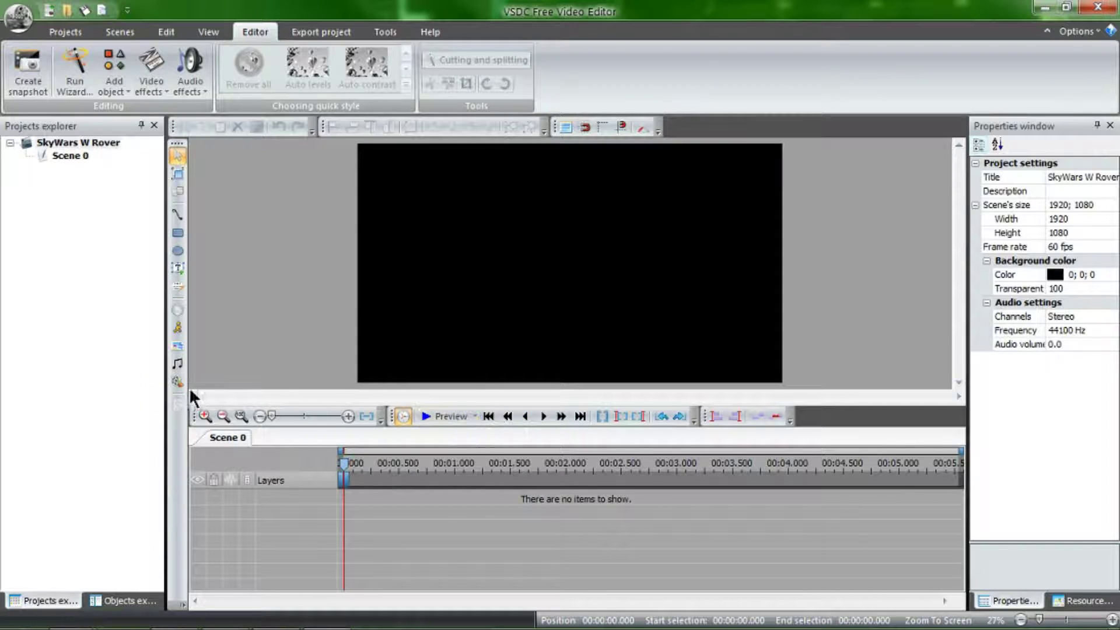
{"action": "left_click", "coordinate": [78, 29]}
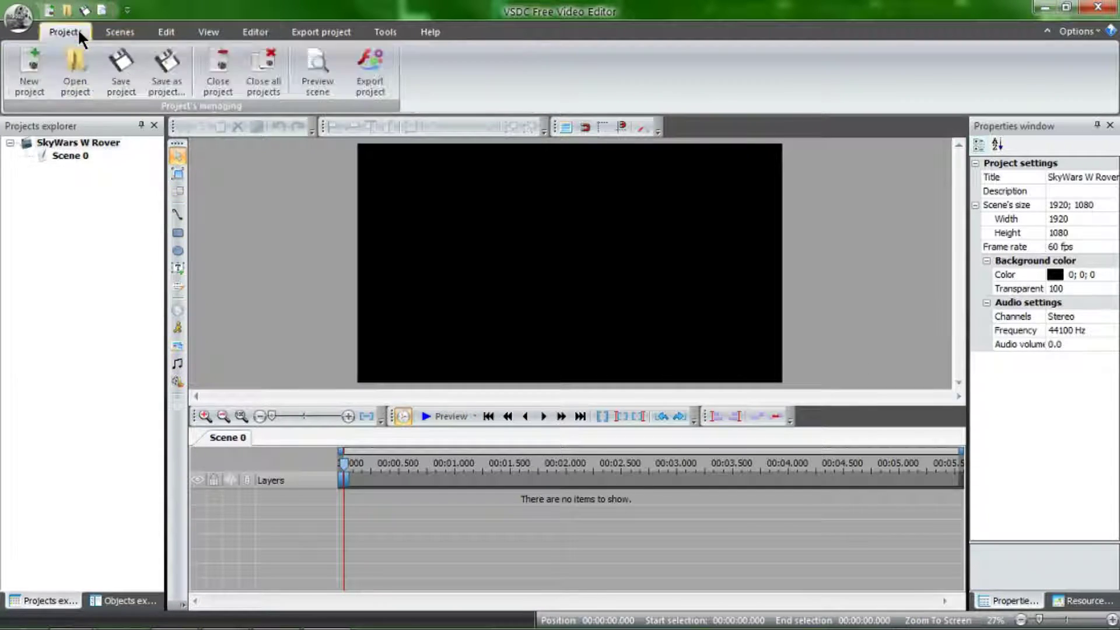
{"action": "left_click", "coordinate": [170, 70]}
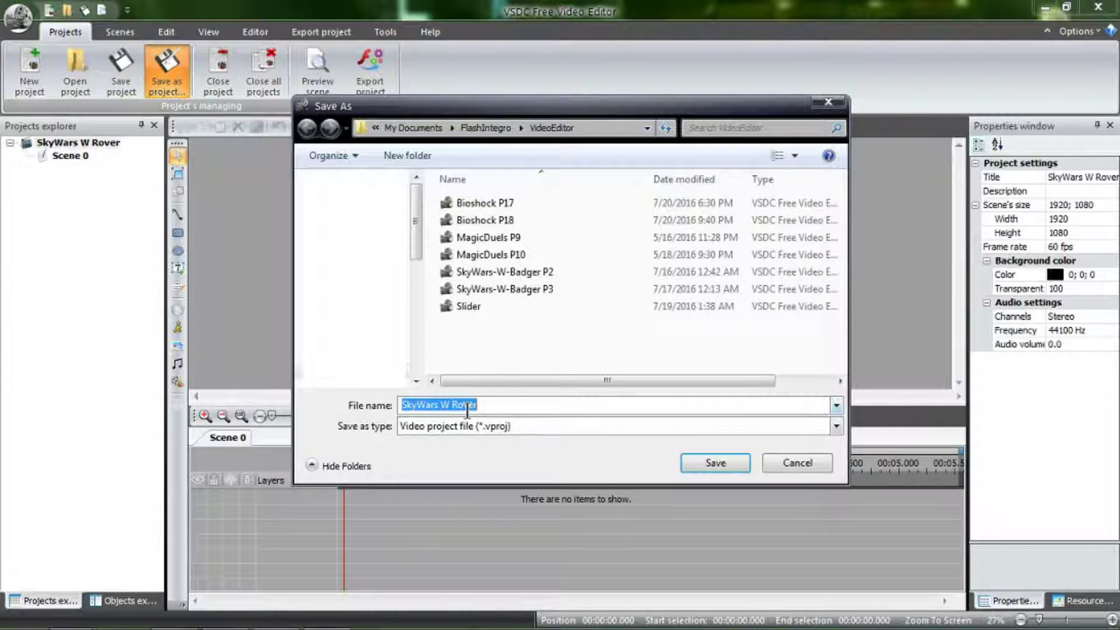
{"action": "left_click", "coordinate": [705, 463]}
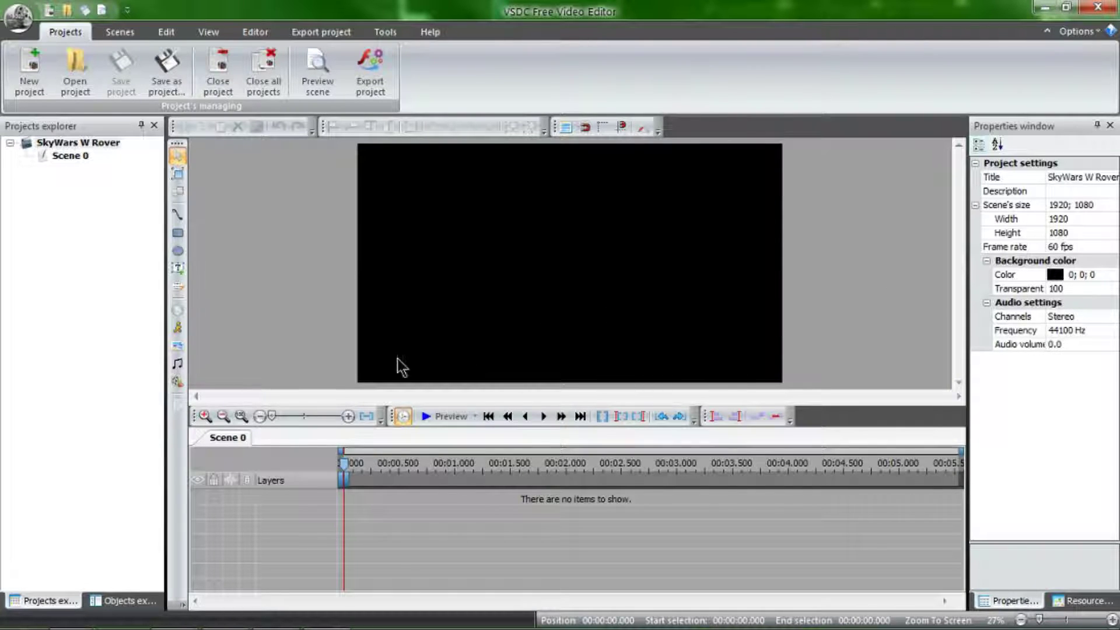
{"action": "left_click", "coordinate": [177, 382]}
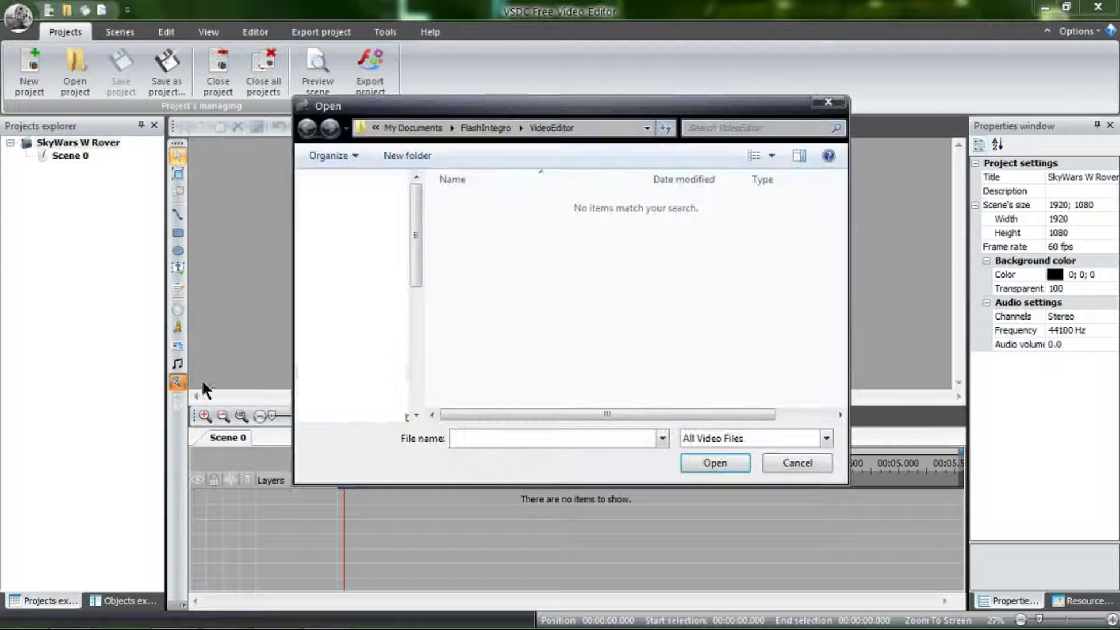
{"action": "left_click", "coordinate": [350, 340]}
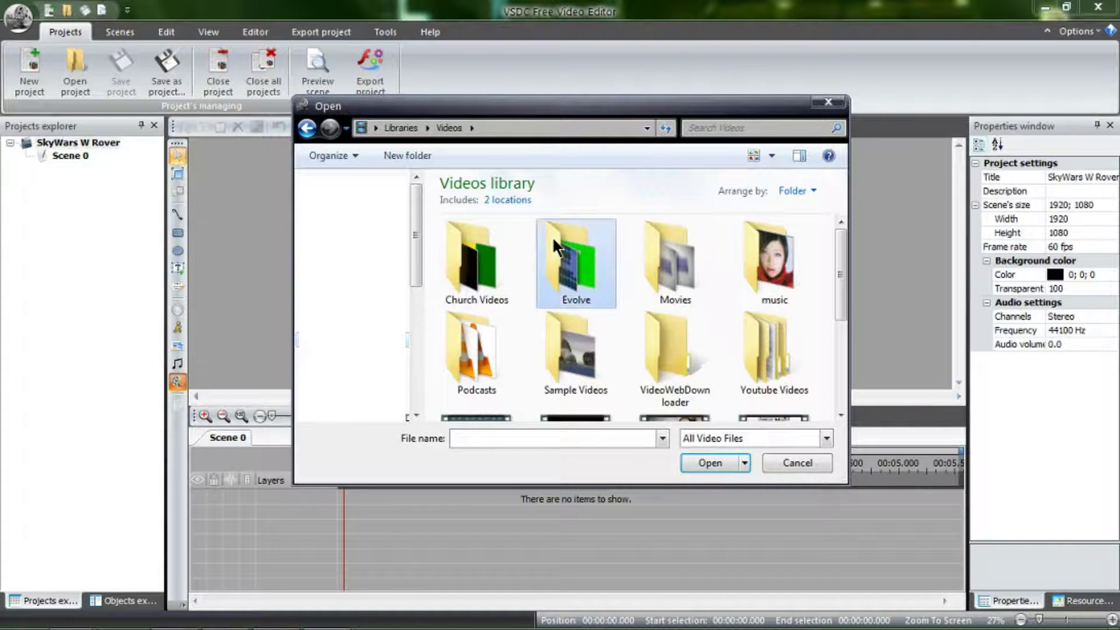
{"action": "double_click", "coordinate": [575, 262]}
{"action": "double_click", "coordinate": [552, 244]}
{"action": "scroll", "coordinate": [611, 260], "scroll_direction": "down", "scroll_amount": 2}
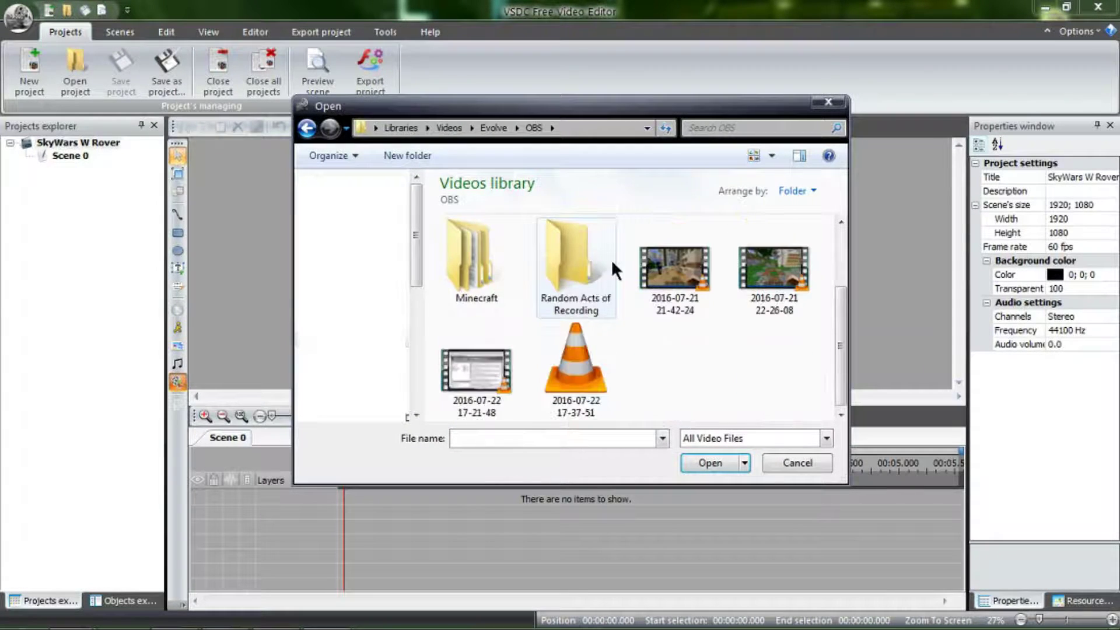
{"action": "double_click", "coordinate": [680, 278]}
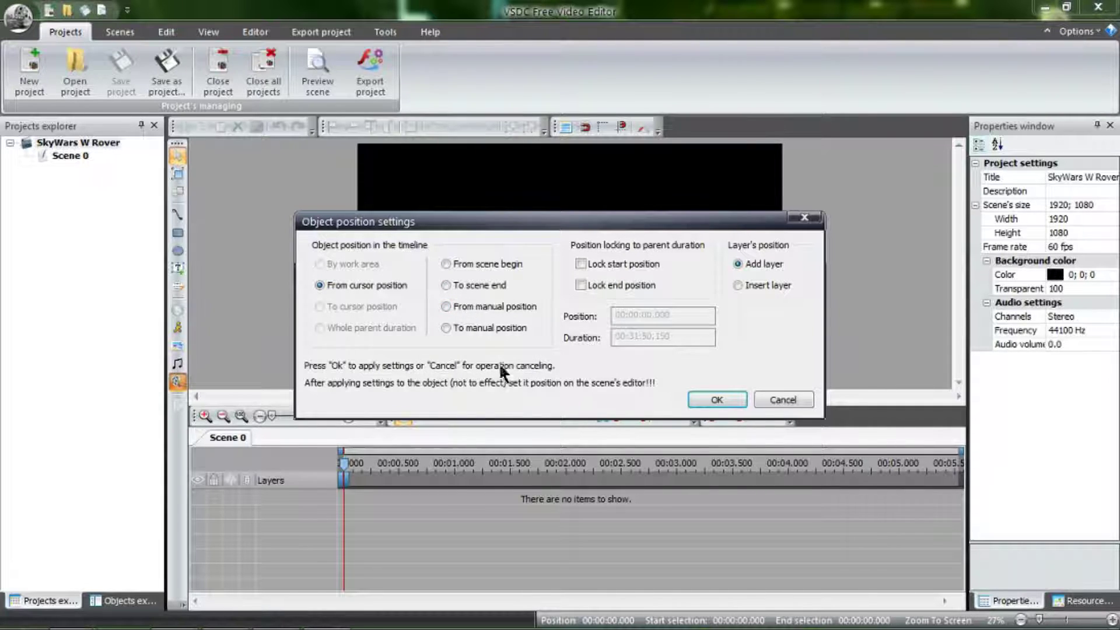
{"action": "left_click", "coordinate": [716, 399]}
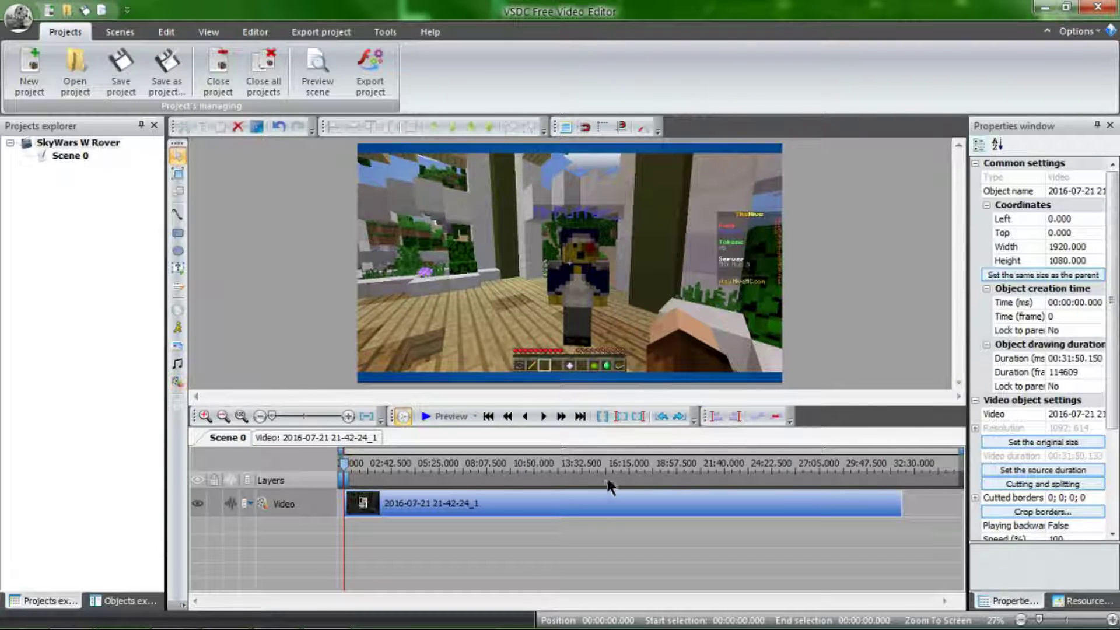
Drag the clip's corner to shrink it to about 1370x585 at the scene's top-left.
{"action": "mouse_move", "coordinate": [590, 511]}
{"action": "left_click_drag", "start_coordinate": [783, 382], "coordinate": [696, 279]}
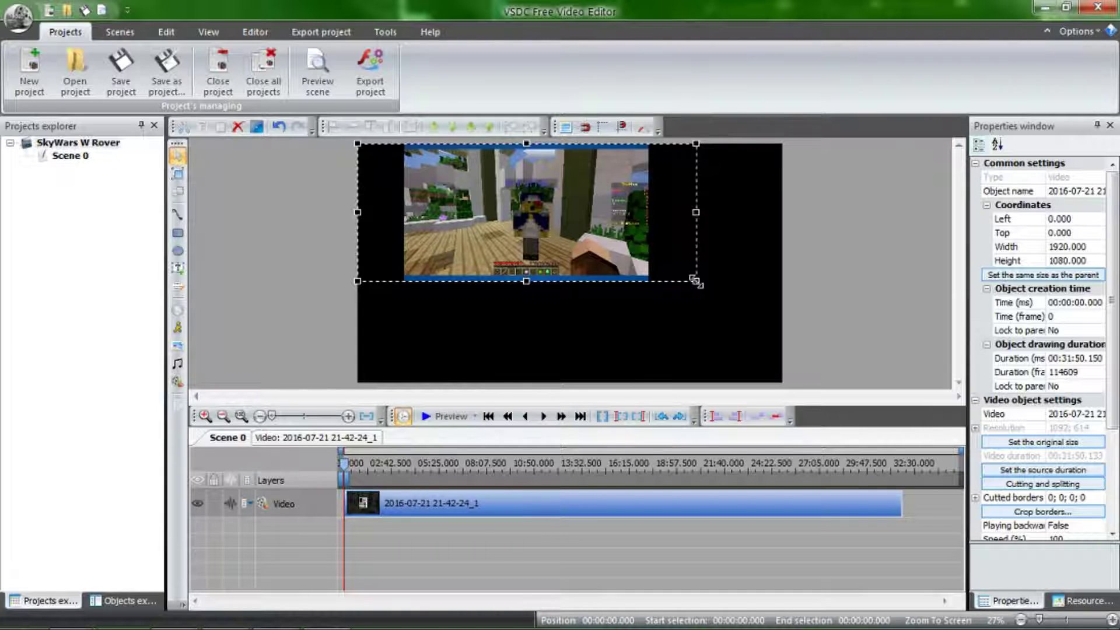
{"action": "left_click_drag", "start_coordinate": [696, 281], "coordinate": [669, 272]}
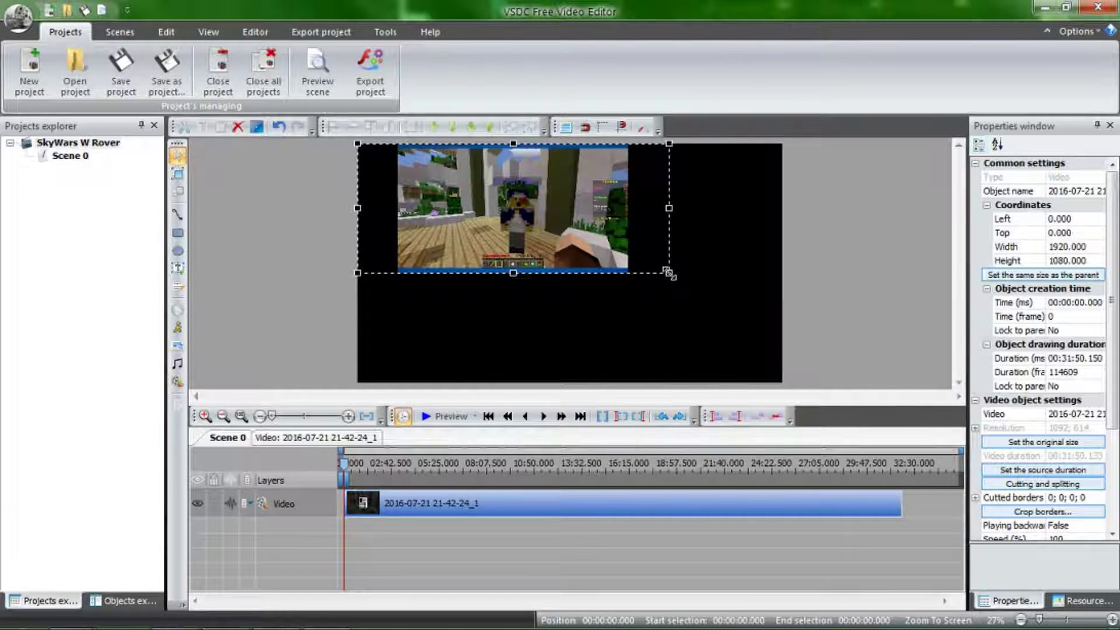
{"action": "left_click_drag", "start_coordinate": [669, 272], "coordinate": [661, 273]}
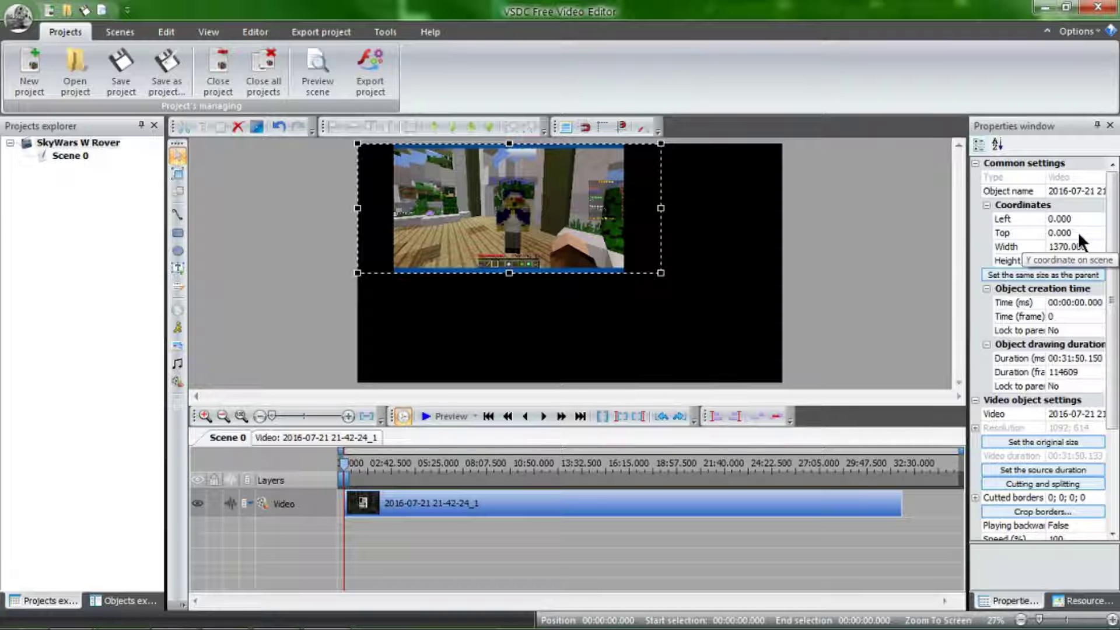
Set the clip's Width to 1920 and Height to 1080 in Properties, then deselect it.
{"action": "left_click", "coordinate": [1068, 245]}
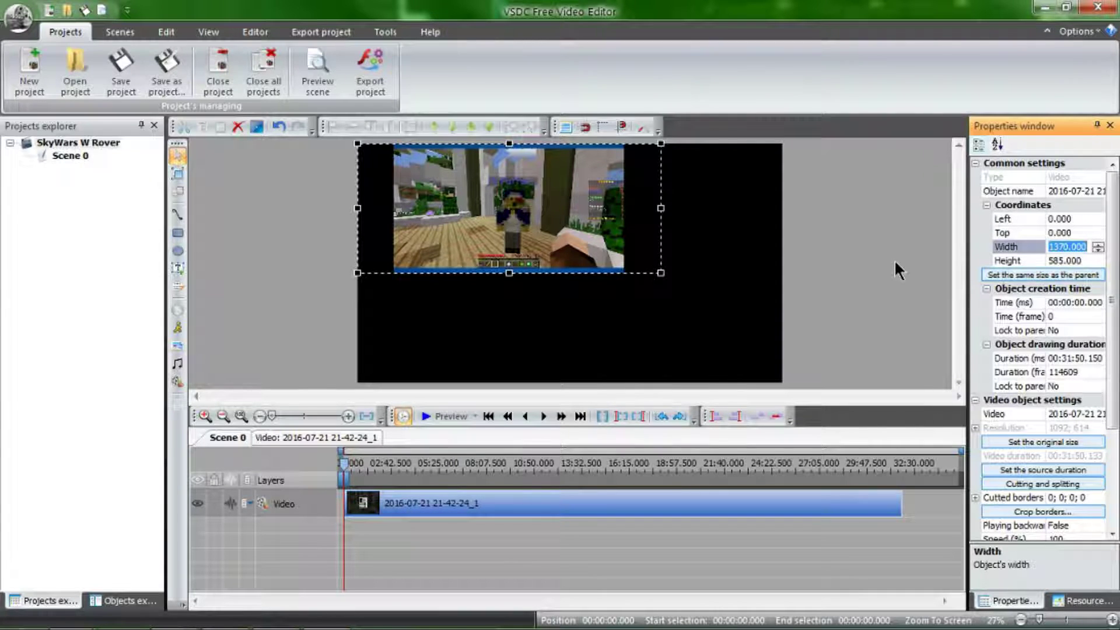
{"action": "type", "text": "1920"}
{"action": "left_click", "coordinate": [1065, 261]}
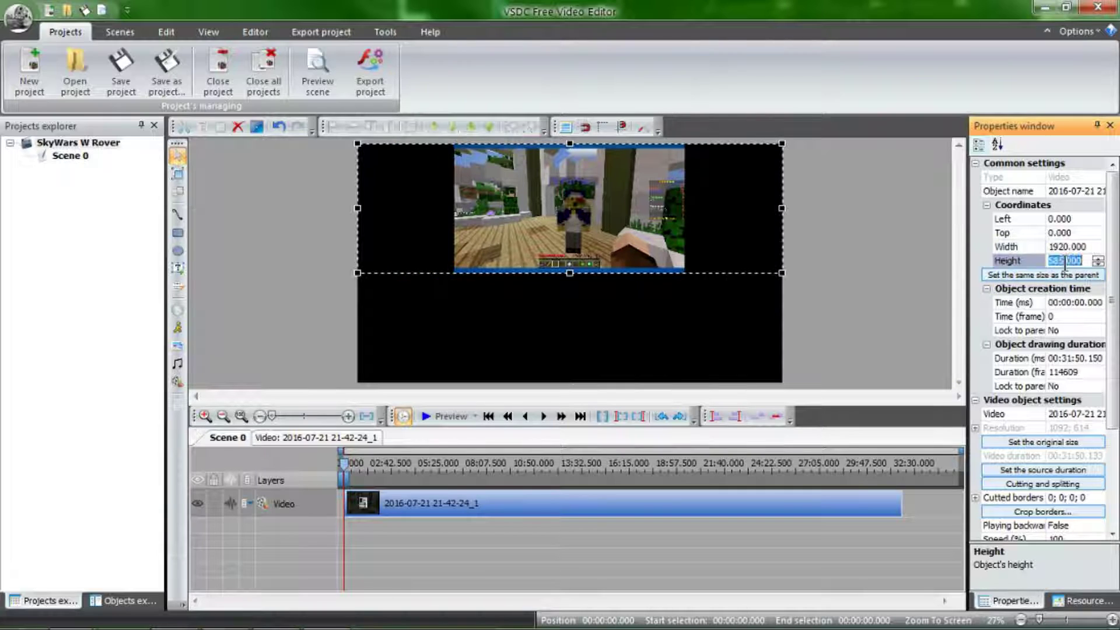
{"action": "type", "text": "1080"}
{"action": "key", "text": "Return"}
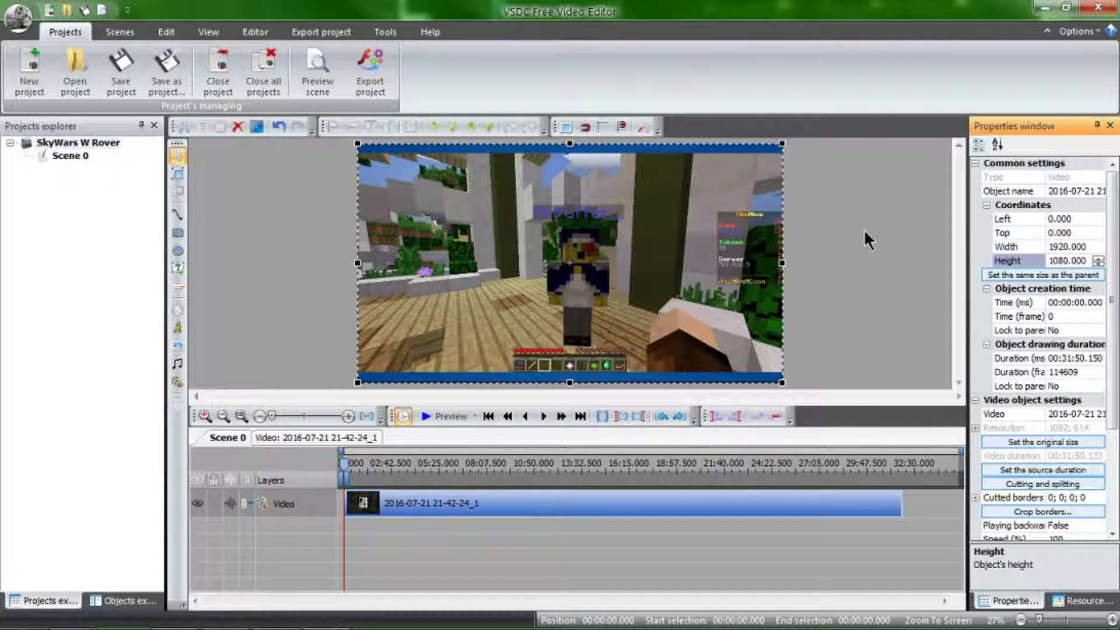
{"action": "left_click", "coordinate": [884, 258]}
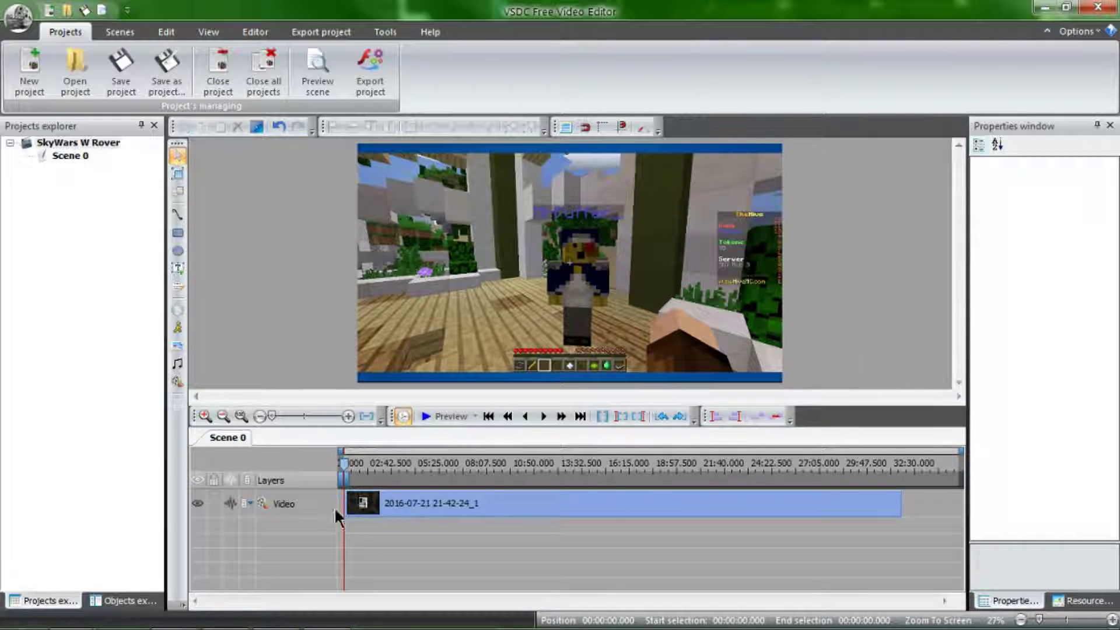